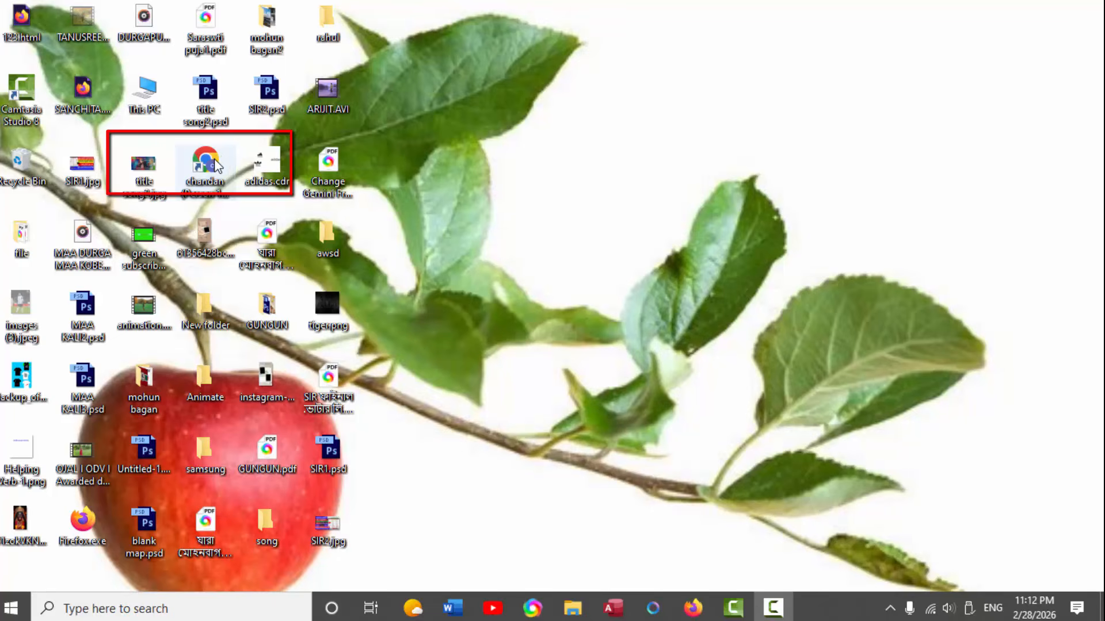
- In Chrome, search Google for "voter list 2026" and open the Election Commission of India's SIR-2026 electoral roll download page
double_click(216, 166)
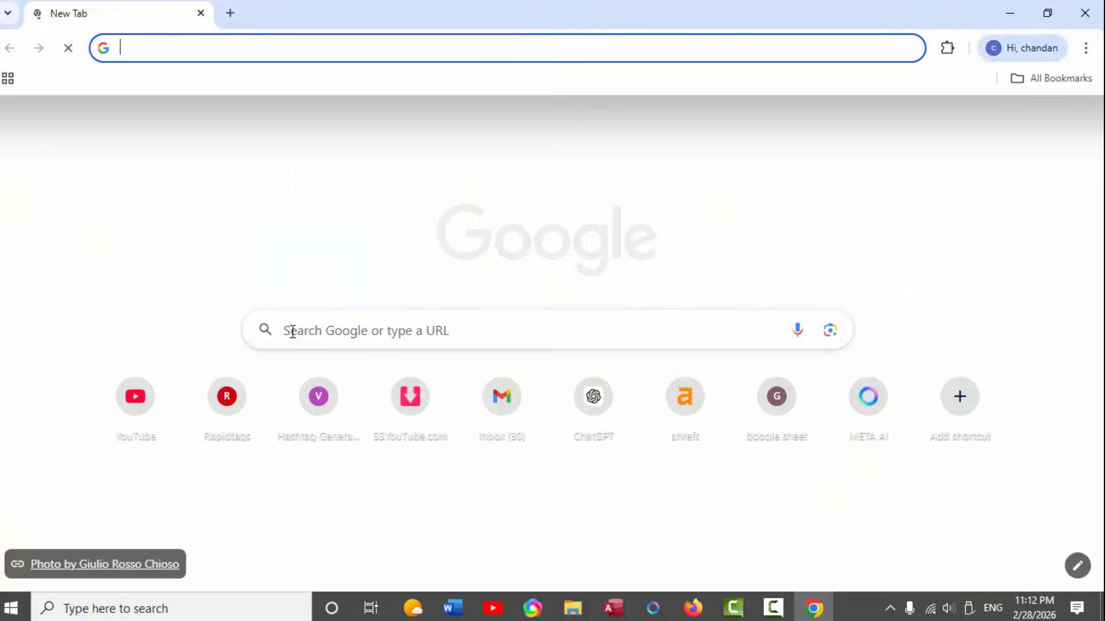
click(292, 332)
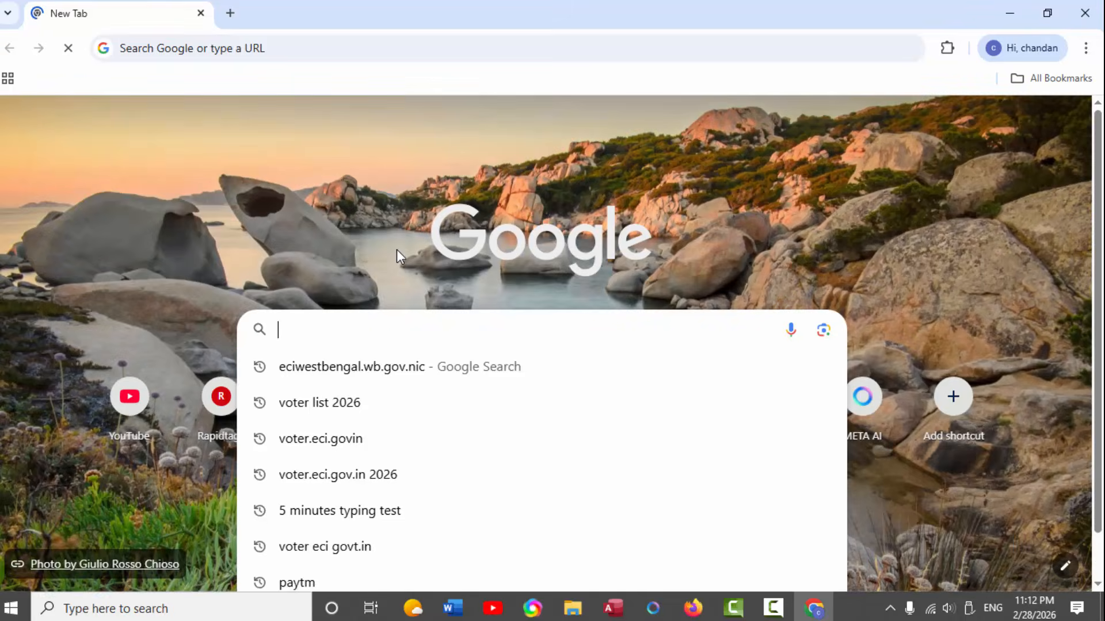
text(voter list 2026)
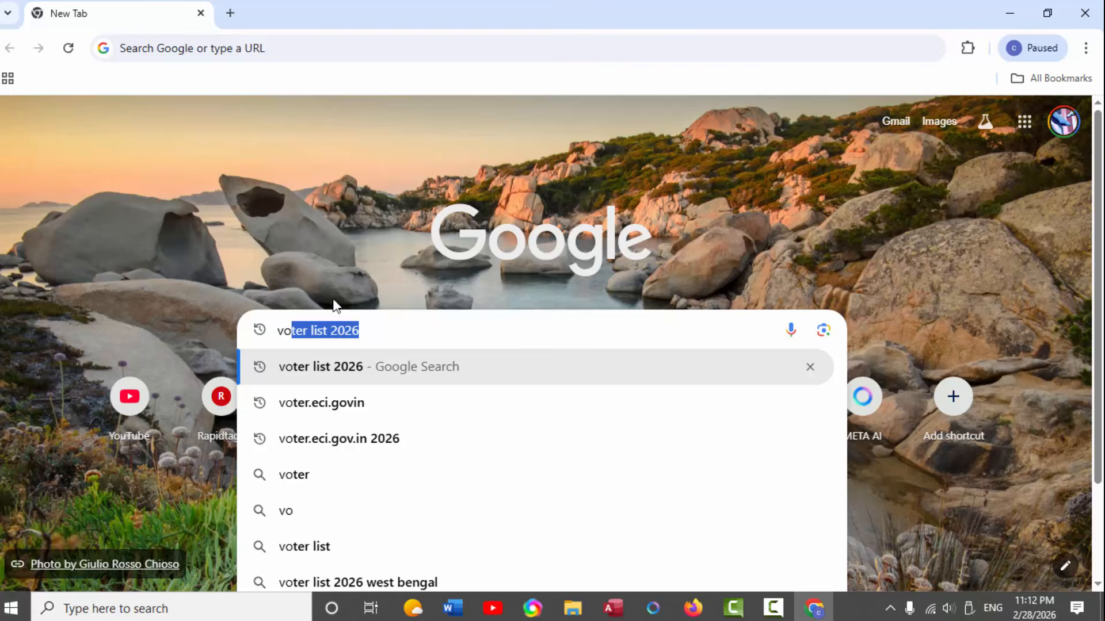
click(321, 334)
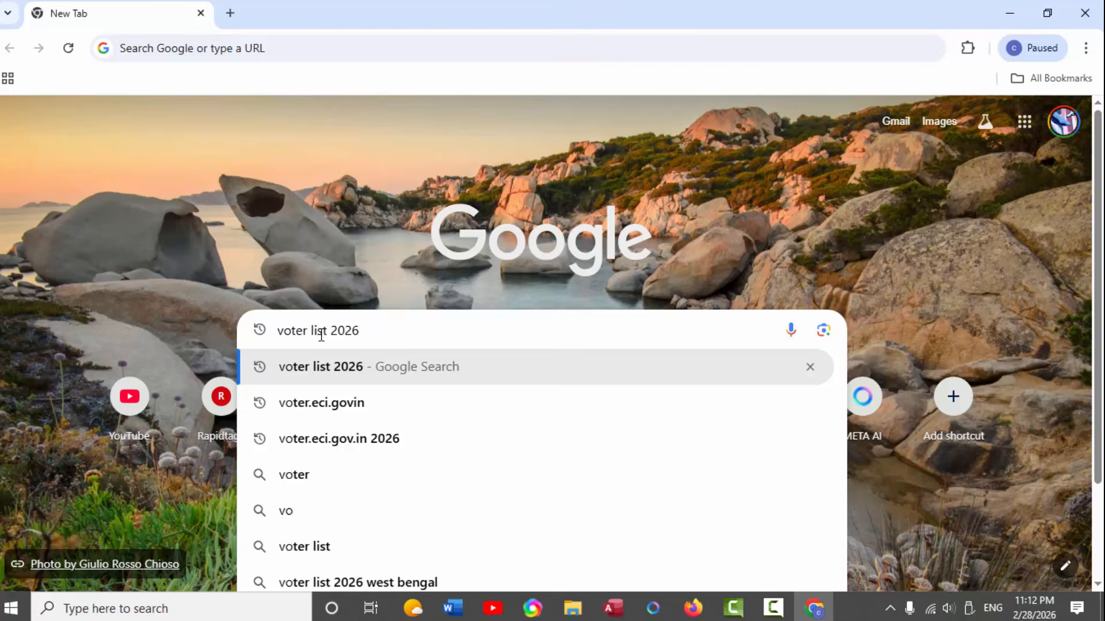
key(Return)
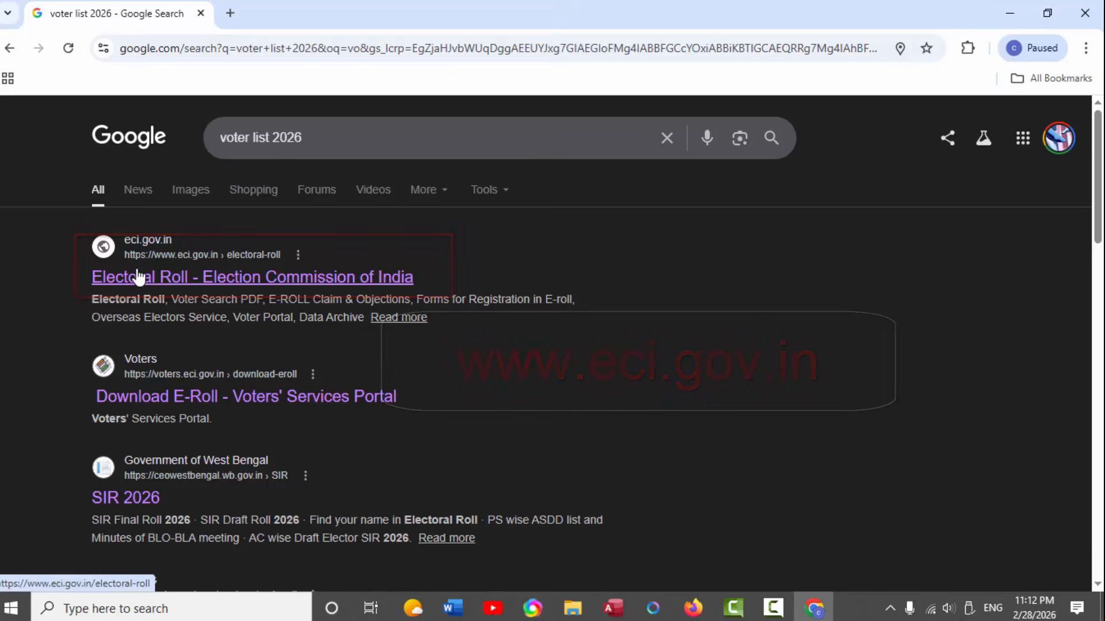
click(185, 277)
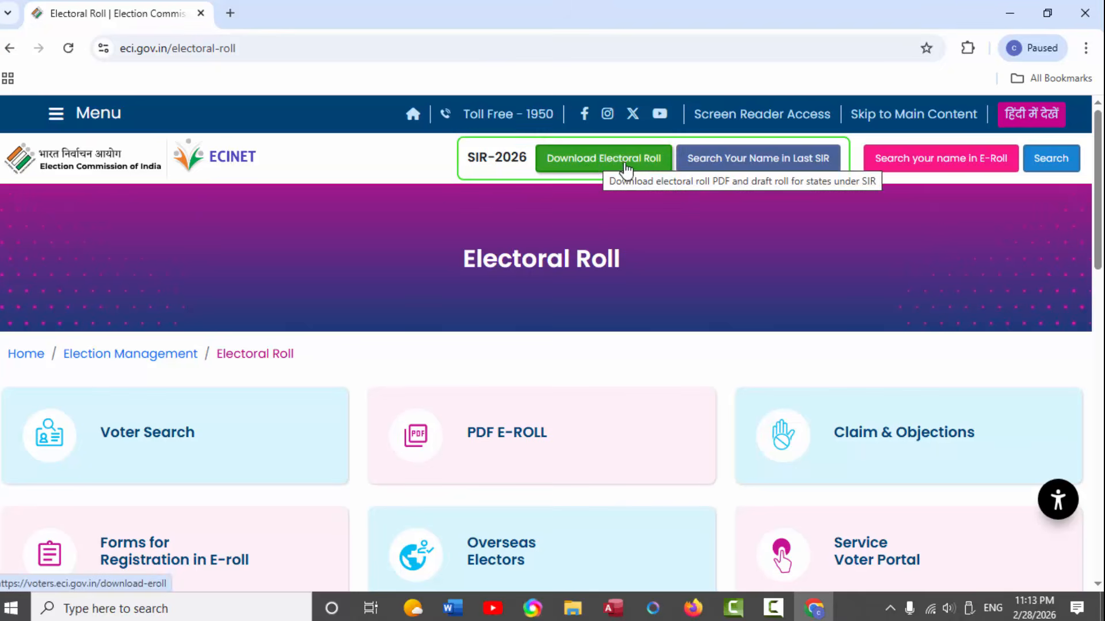
click(624, 166)
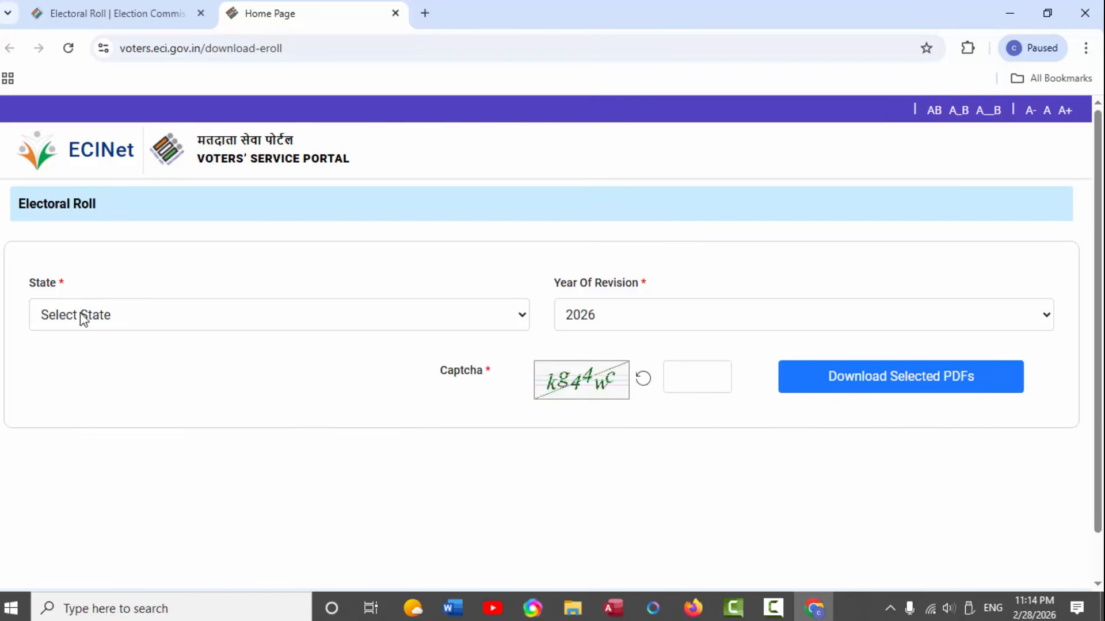
- Set the state to West Bengal and the roll type to SIR FinalRoll - 2026
click(439, 324)
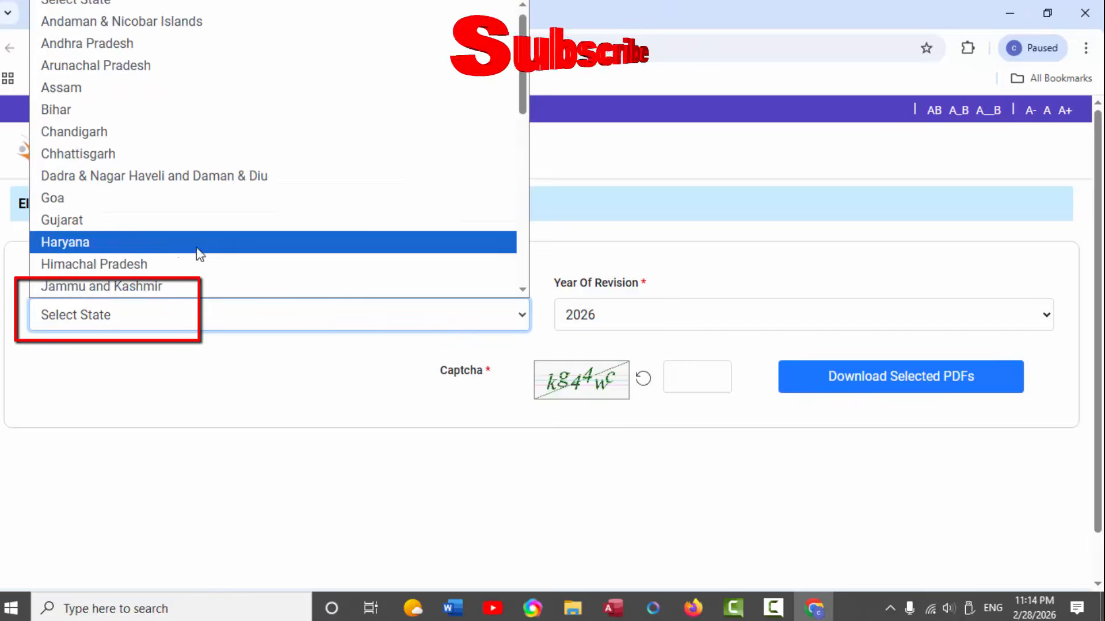
scroll(172, 253, down, 5)
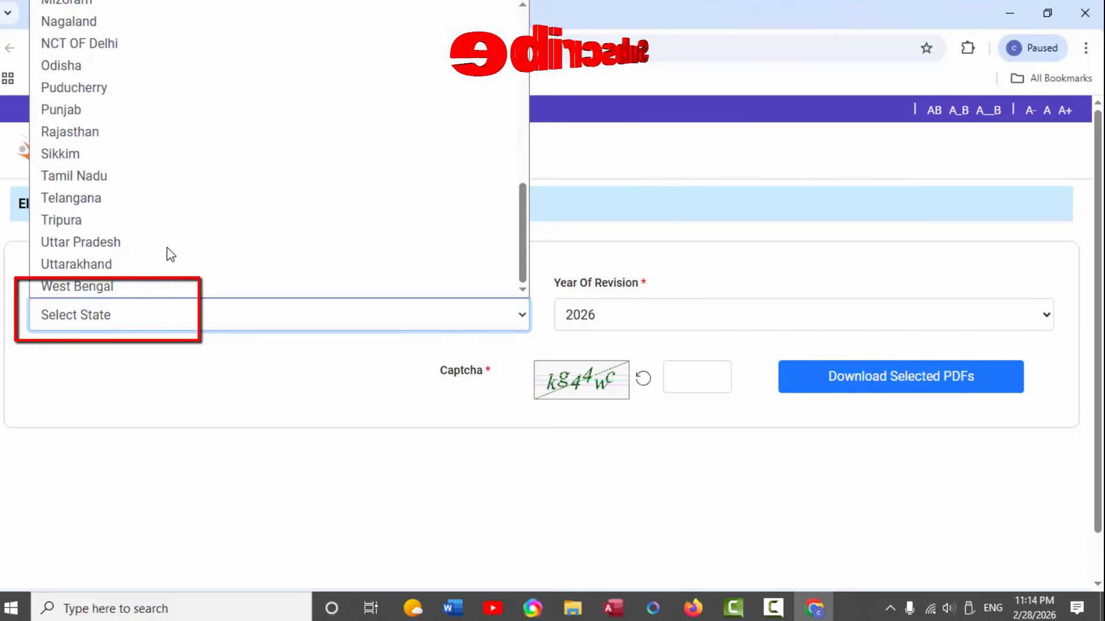
click(89, 287)
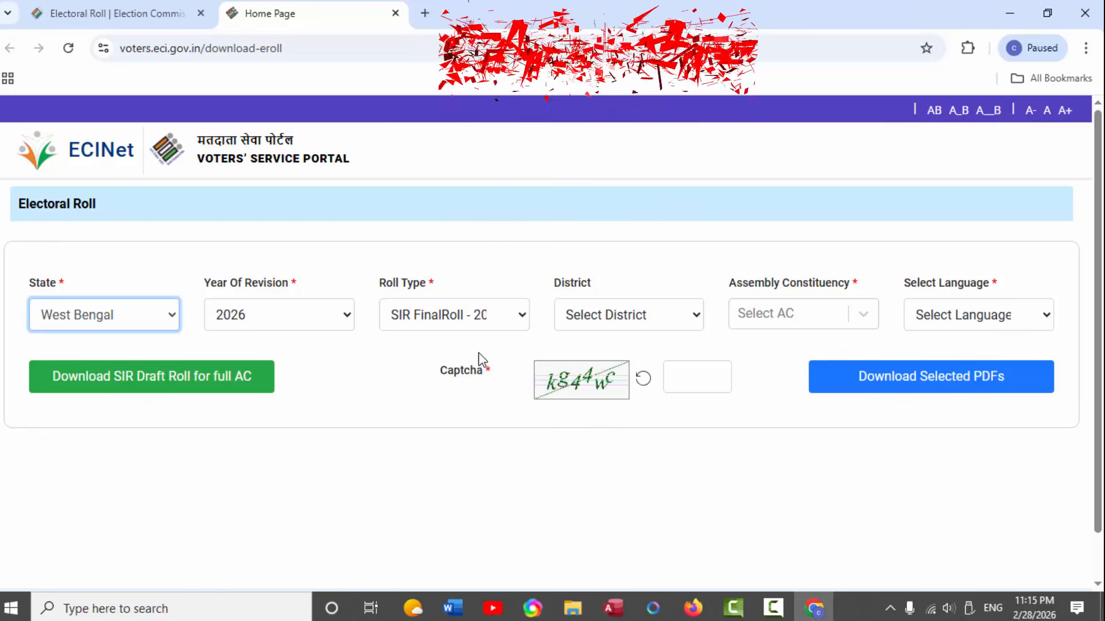
click(521, 316)
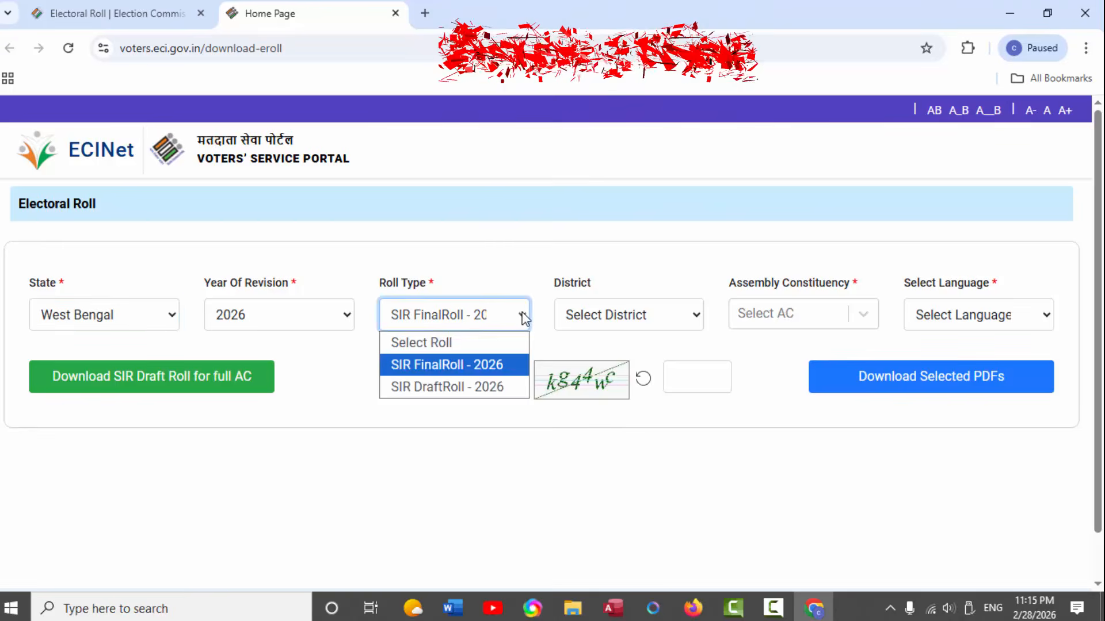
click(455, 367)
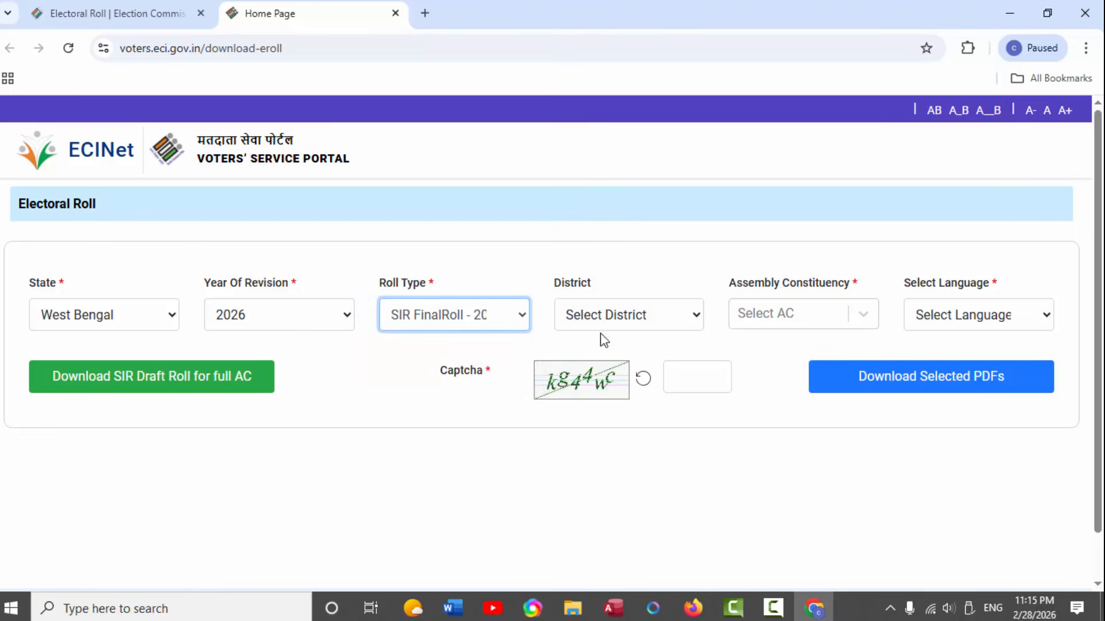
- Choose the North 24 Parganas district and the assembly constituency 106 - Jagatdal
click(683, 321)
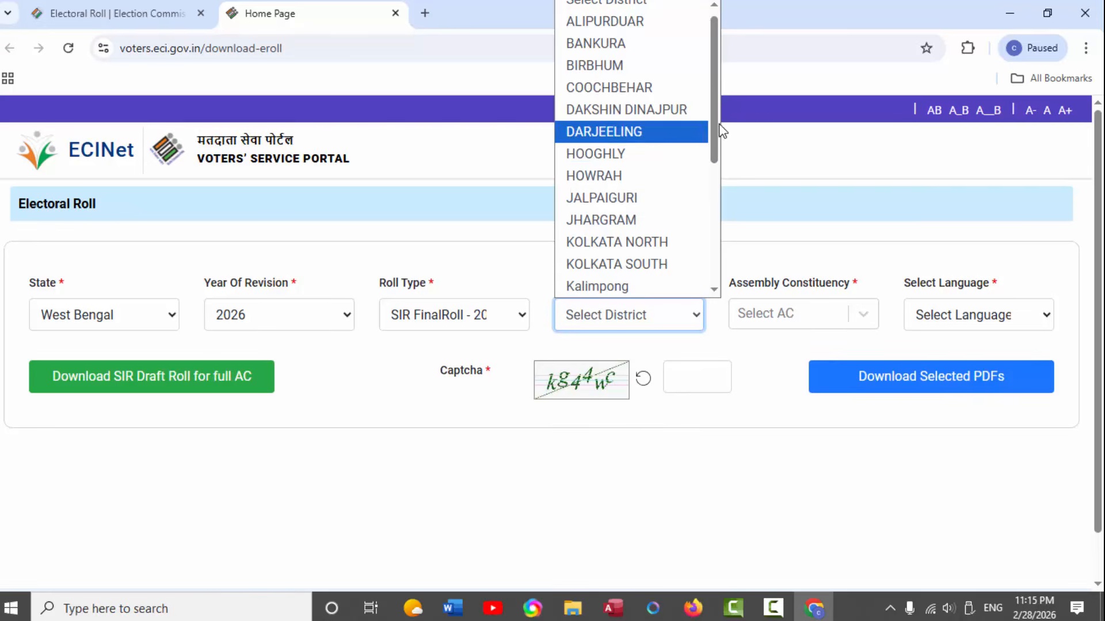
drag(715, 133, 719, 235)
click(620, 163)
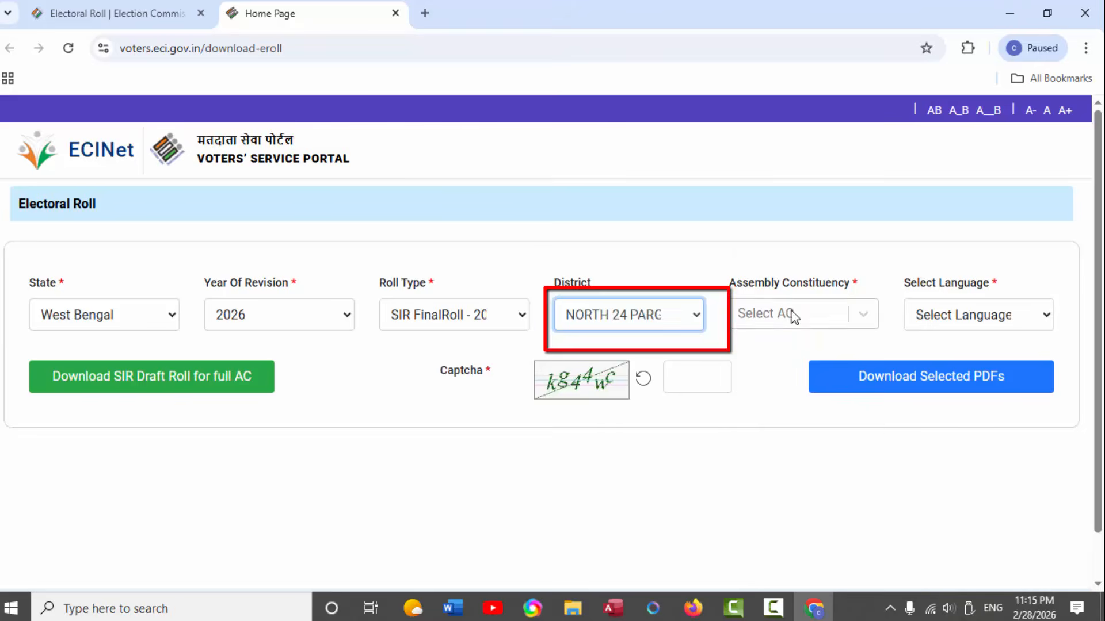
click(792, 314)
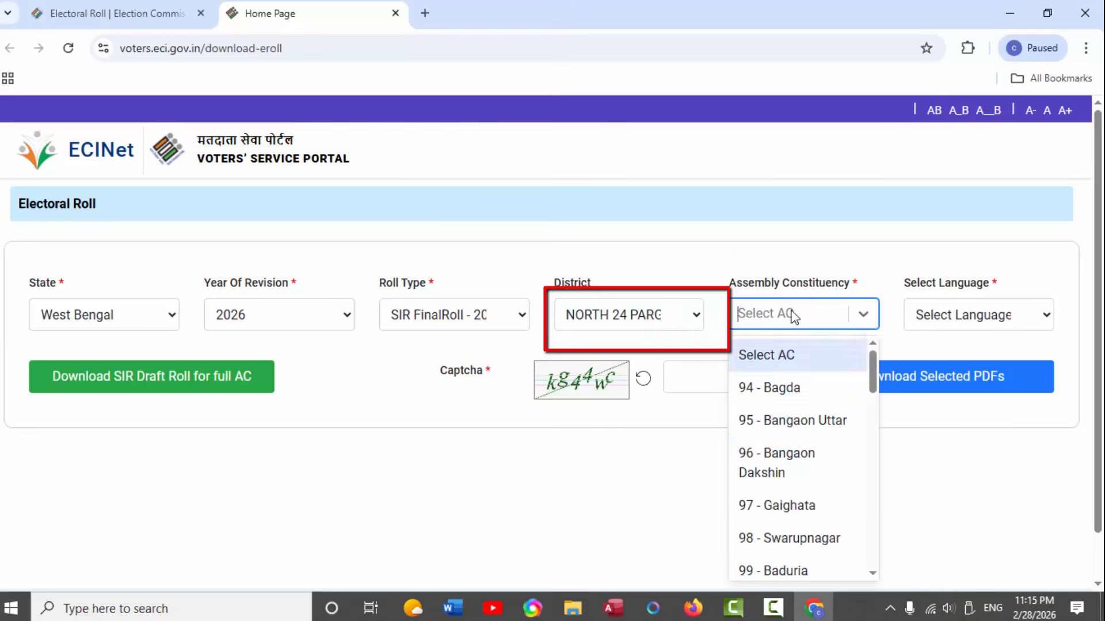
scroll(802, 448, down, 5)
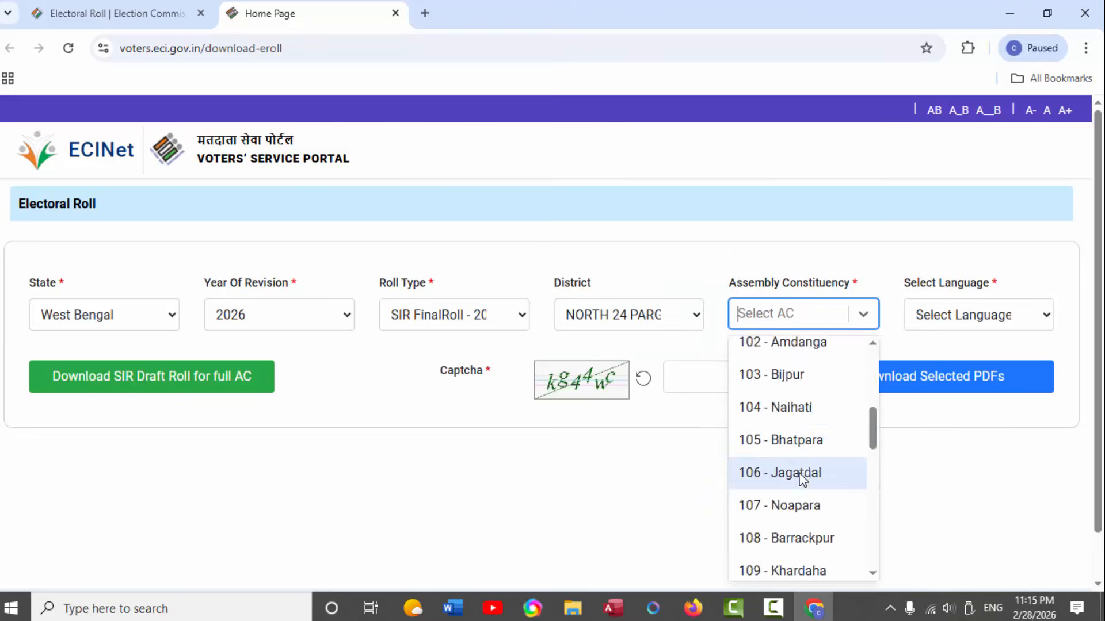
click(801, 471)
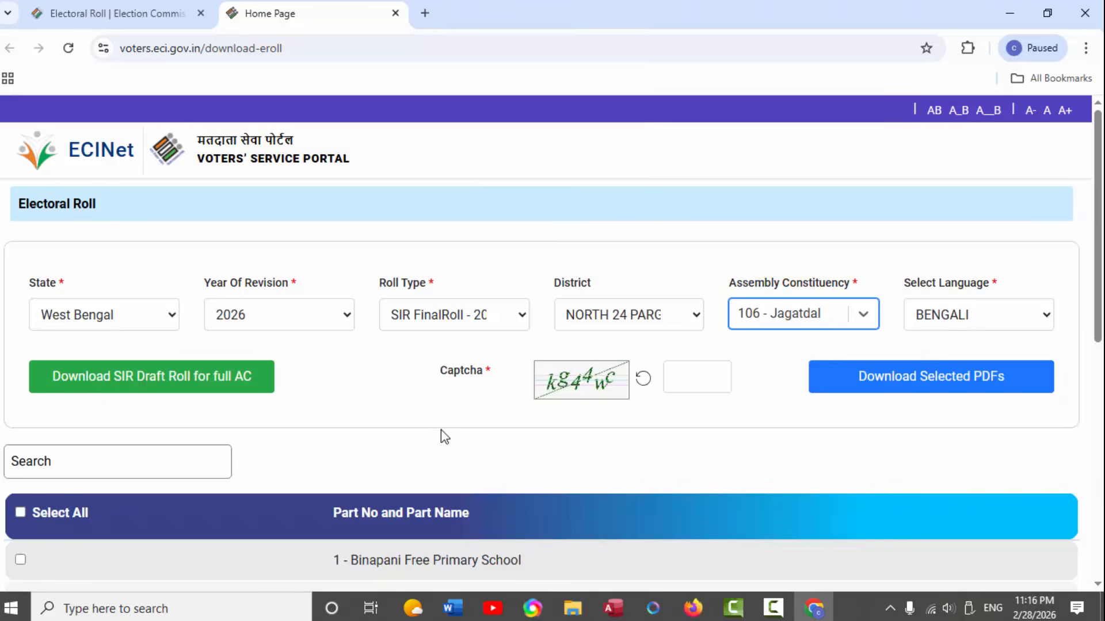
- Fill in the captcha code and select part 43 - Netaji Pally I. C. D. S Centre from the polling parts
click(682, 378)
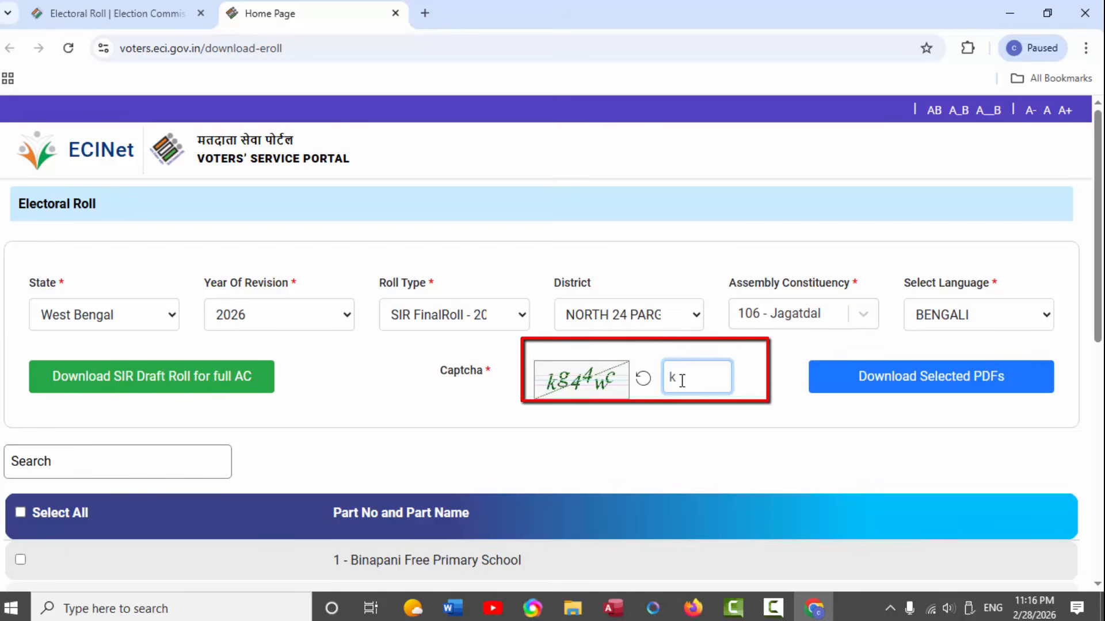
text(kg44wc)
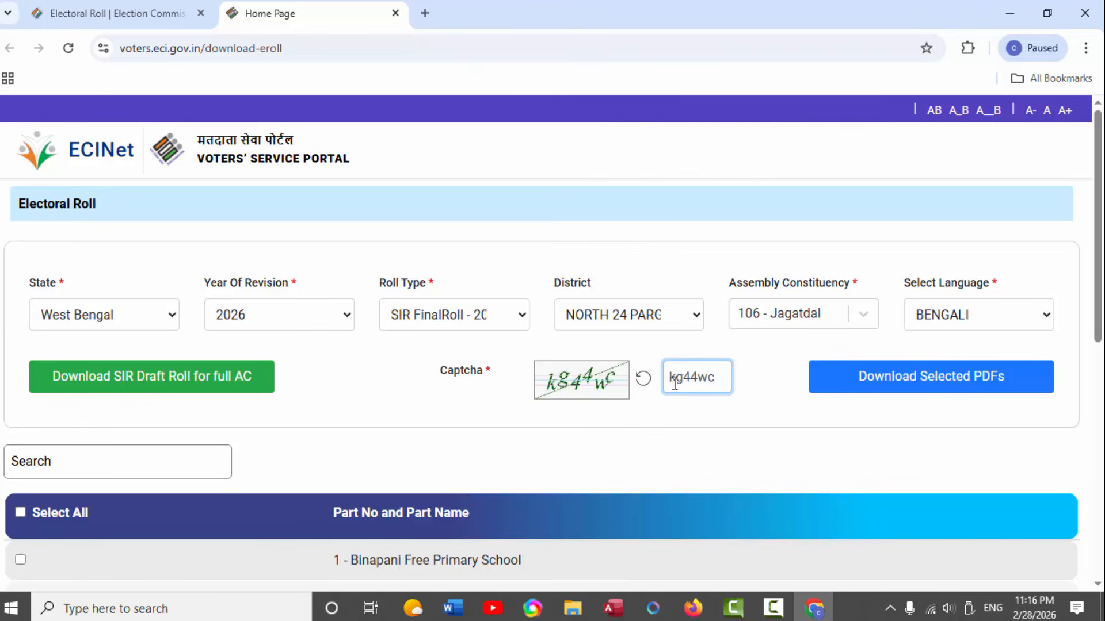
scroll(511, 451, down, 8)
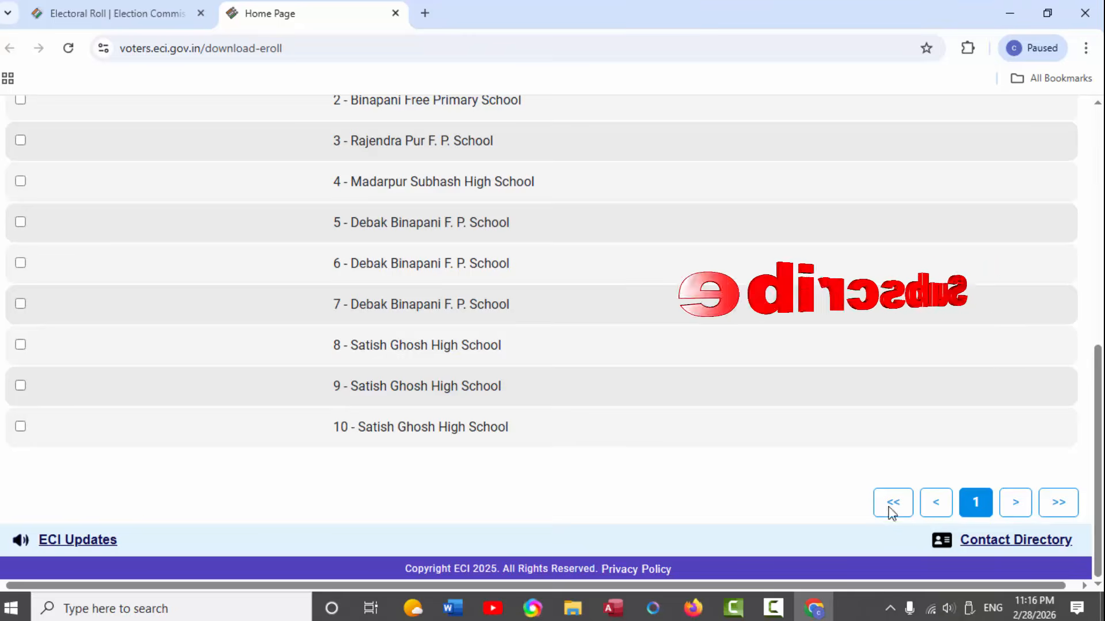
click(1016, 506)
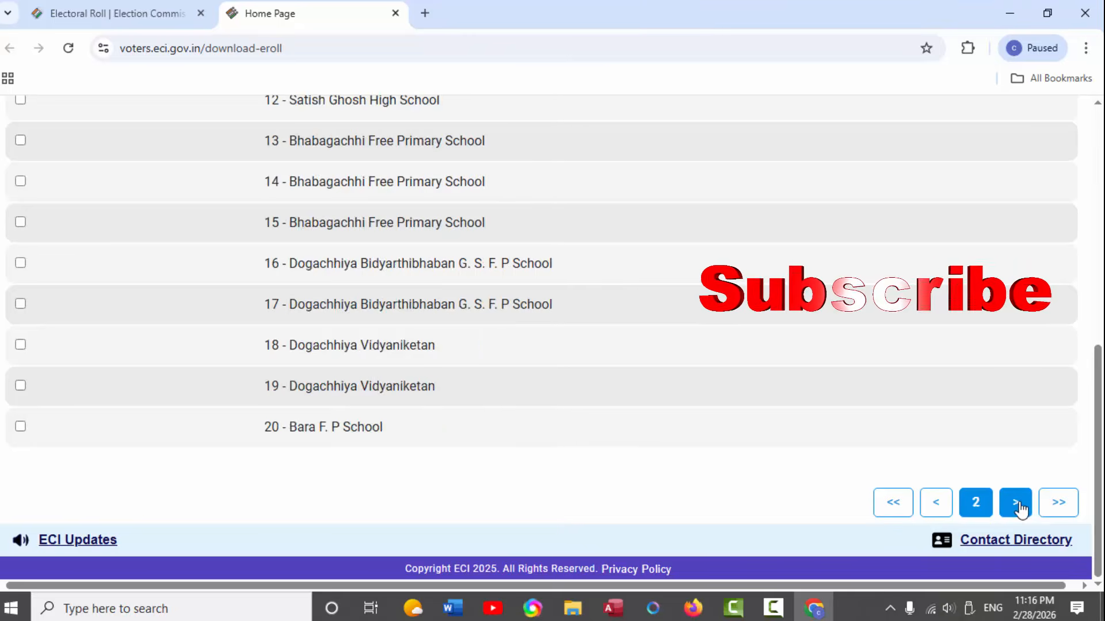
click(1019, 505)
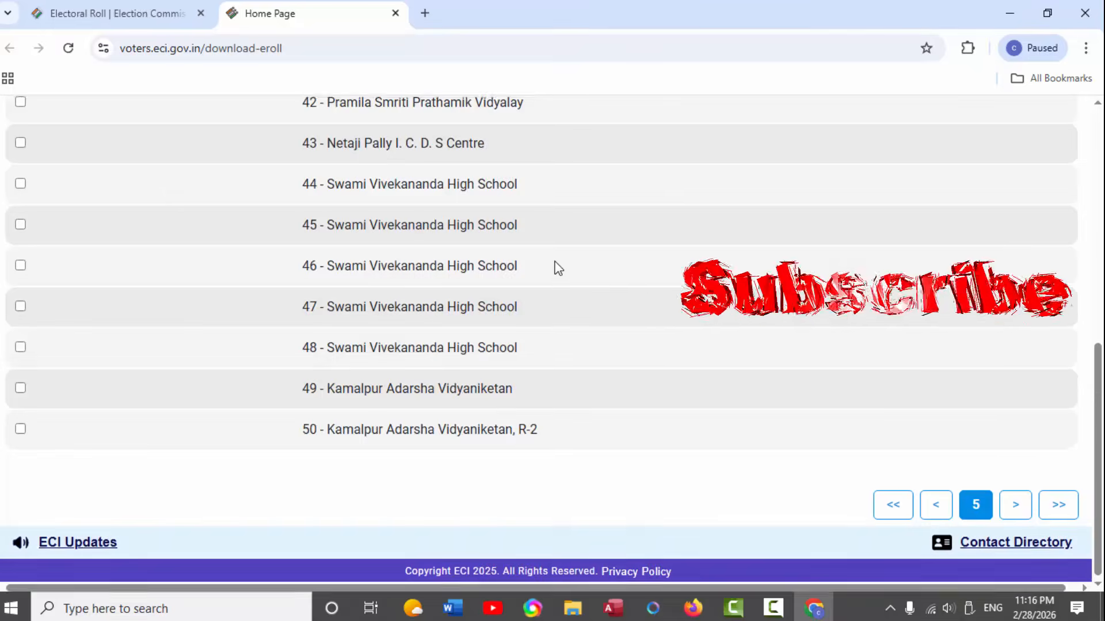
scroll(557, 268, up, 3)
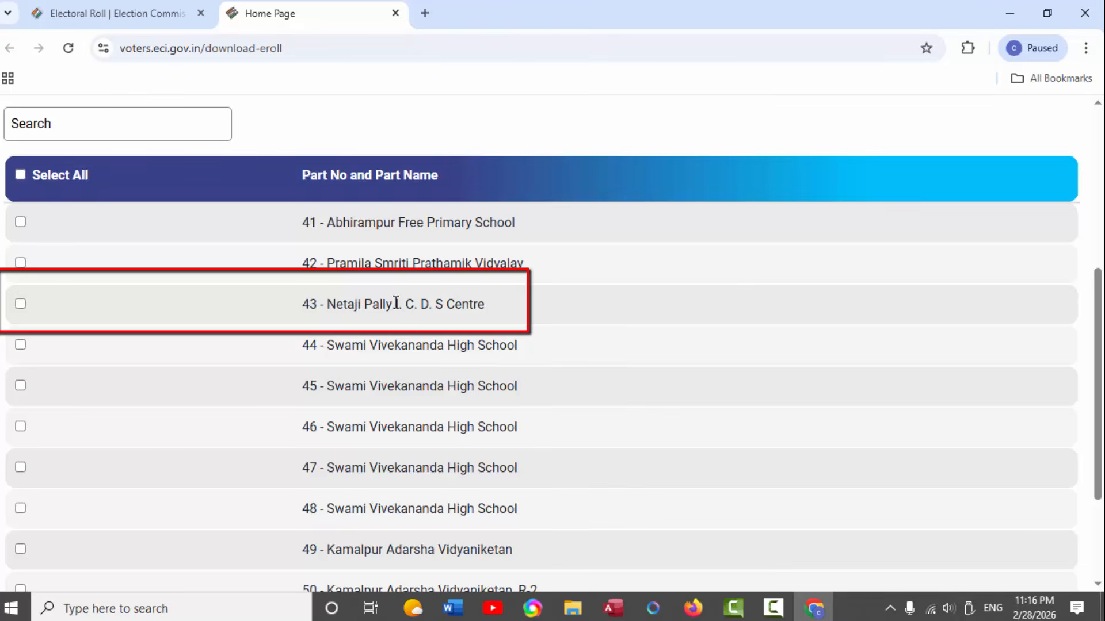
click(21, 305)
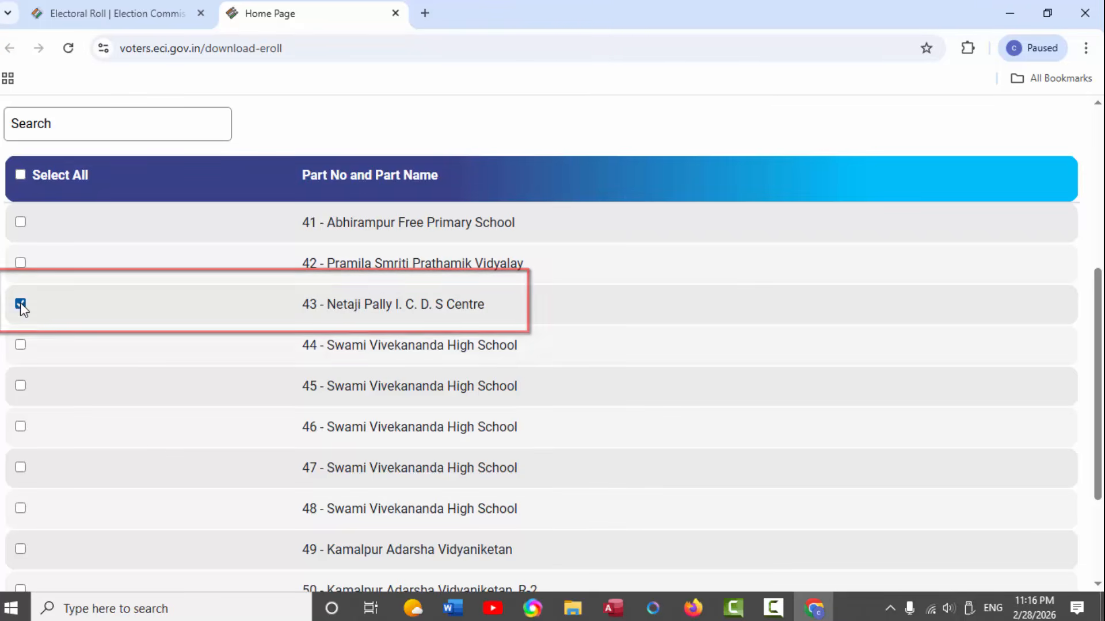
- Download the PDF of the selected part and open the downloaded file in a maximized PDF viewer window
scroll(713, 300, up, 5)
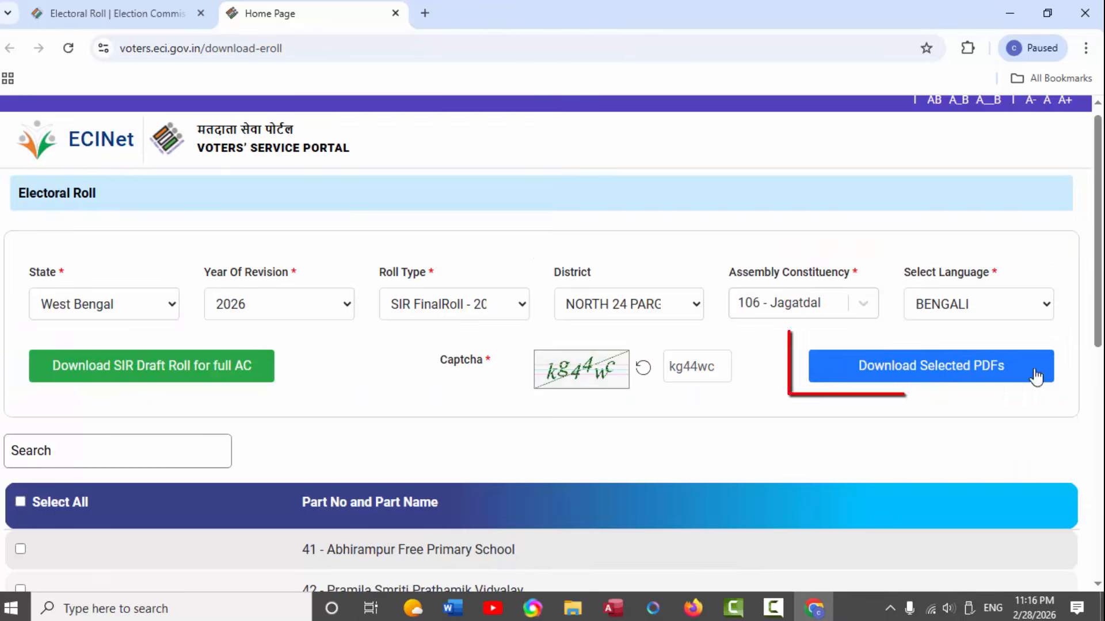
click(884, 369)
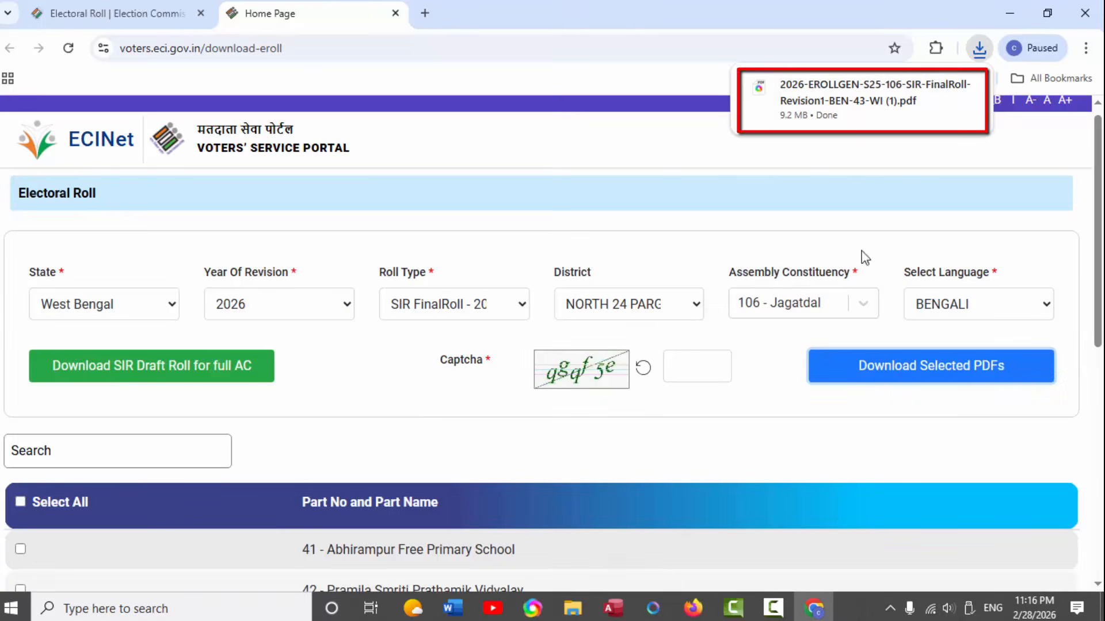
mouse_move(793, 89)
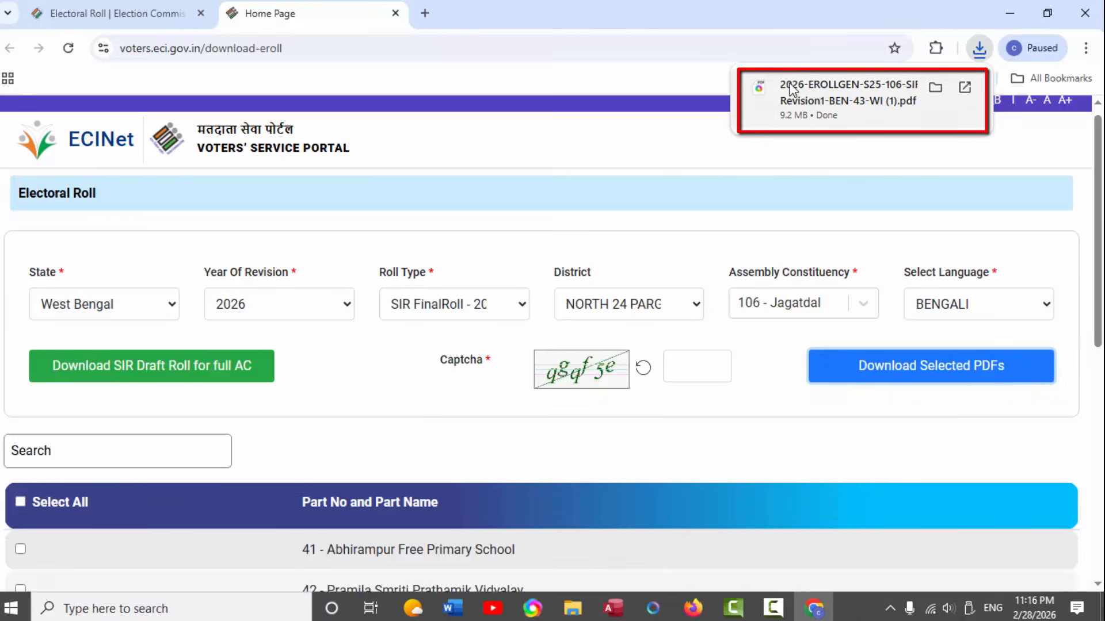
click(800, 115)
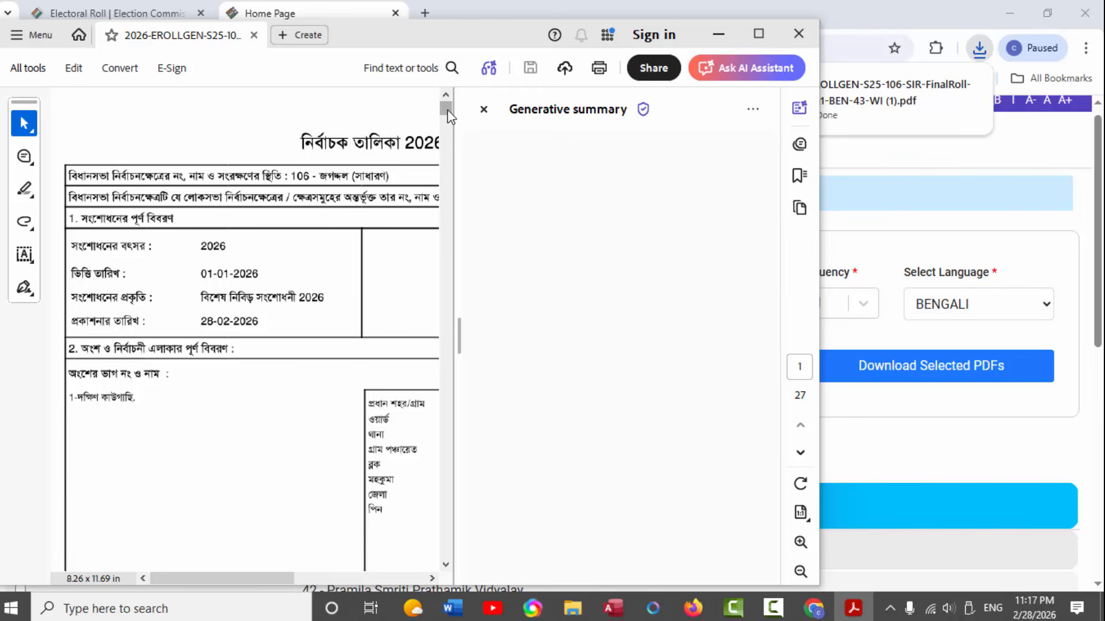
click(758, 33)
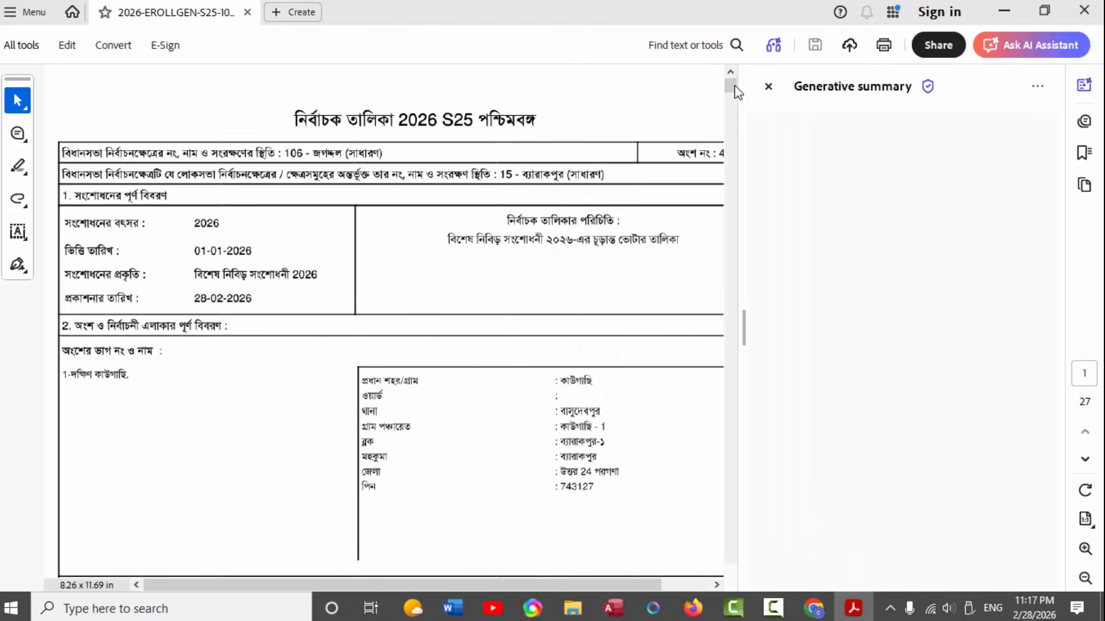
- Look through the voter entries of the downloaded roll for records stamped as under adjudication or deleted
drag(730, 87, 730, 136)
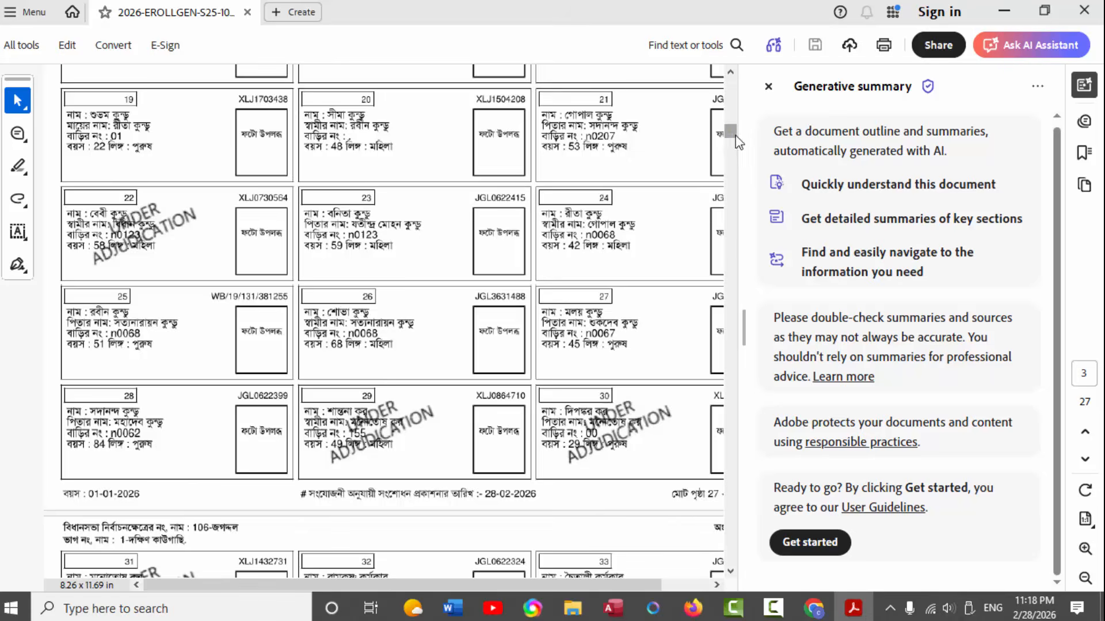
drag(729, 134, 748, 212)
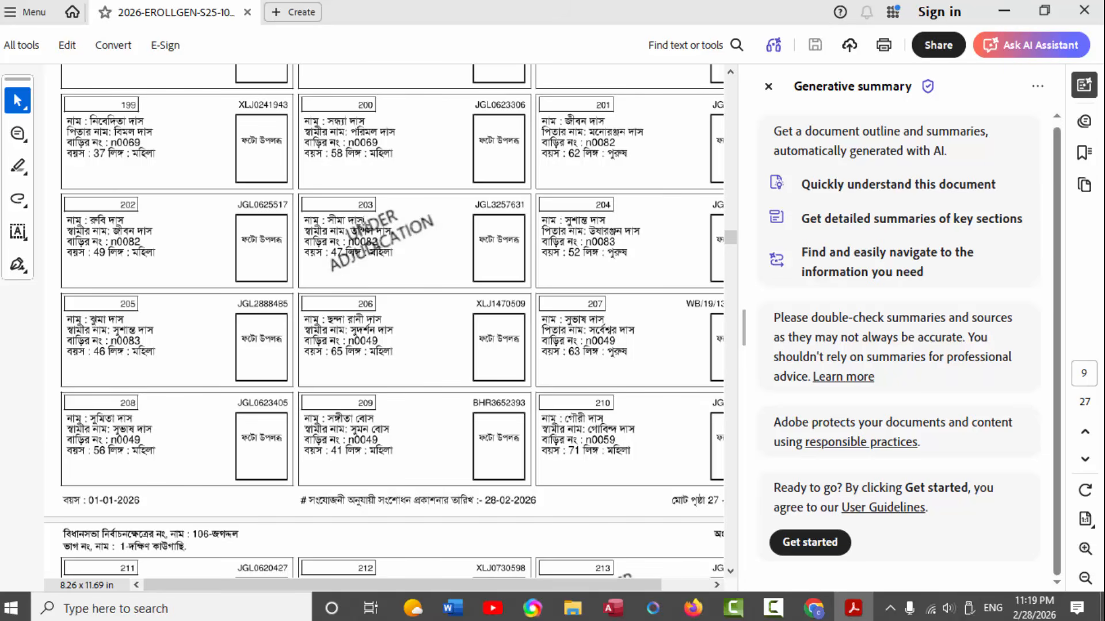
scroll(419, 260, down, 3)
scroll(422, 273, down, 15)
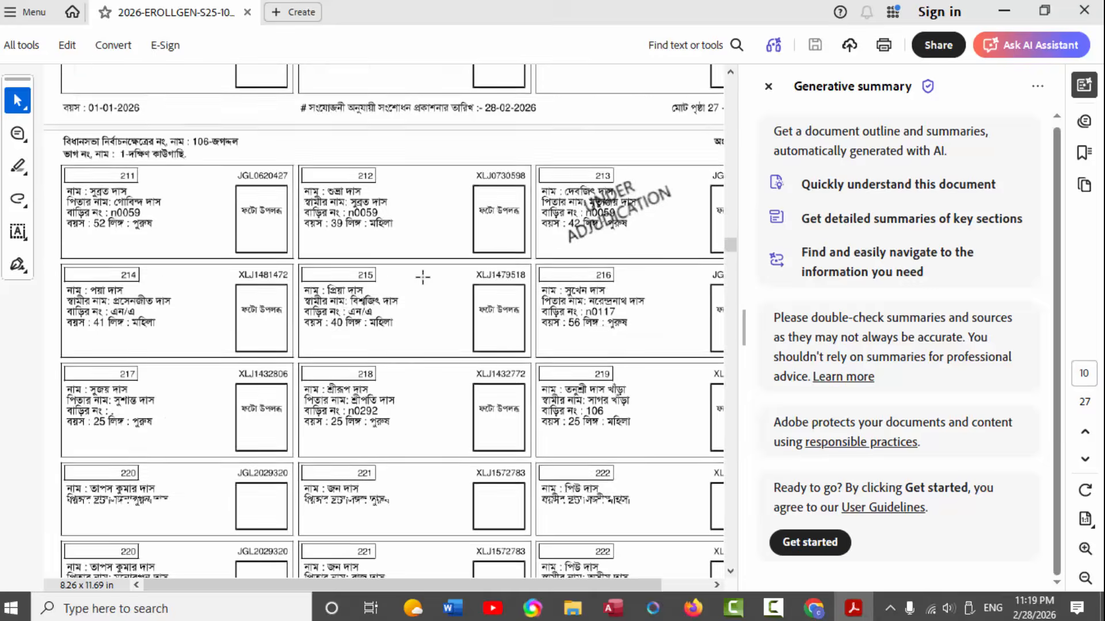
scroll(424, 279, down, 3)
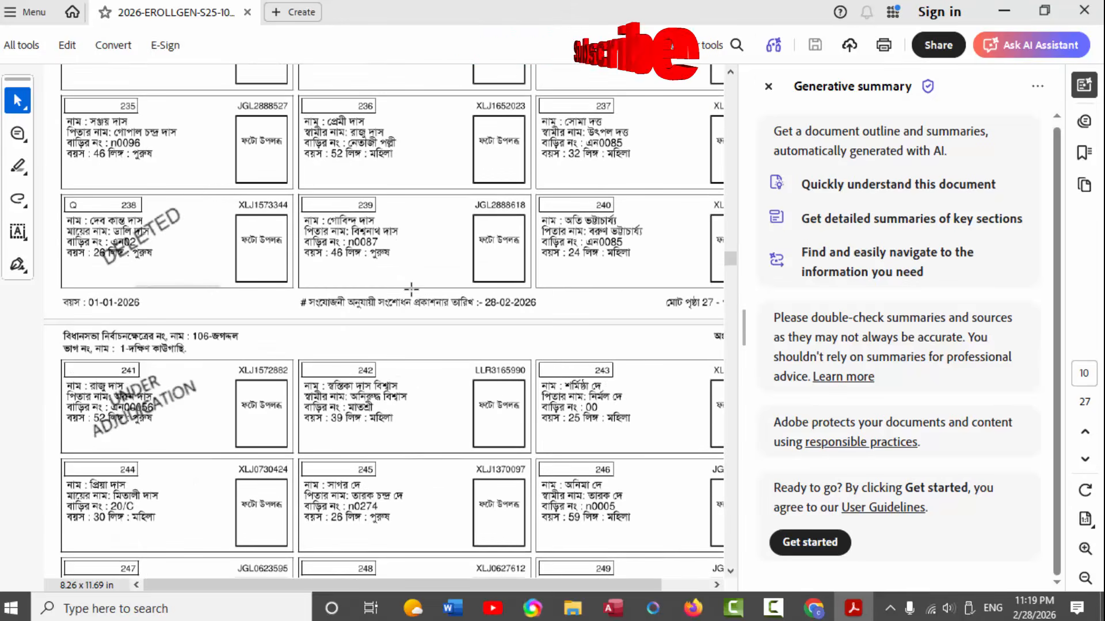